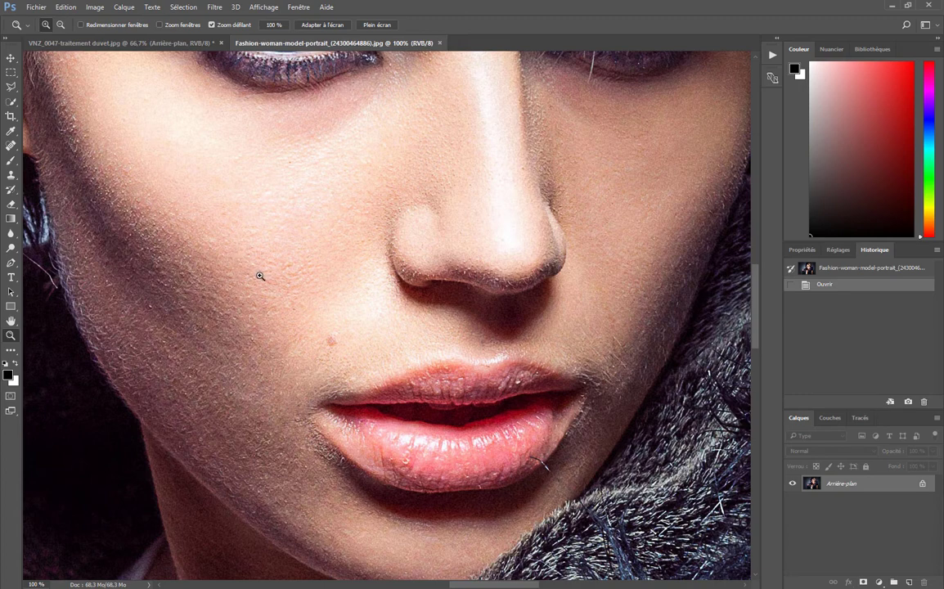
Run the SkinPerfect - Frequency Separation -BASIQUE action and apply its first Gaussian blur, inspecting the skin in the filter preview
drag(172, 242, 211, 253)
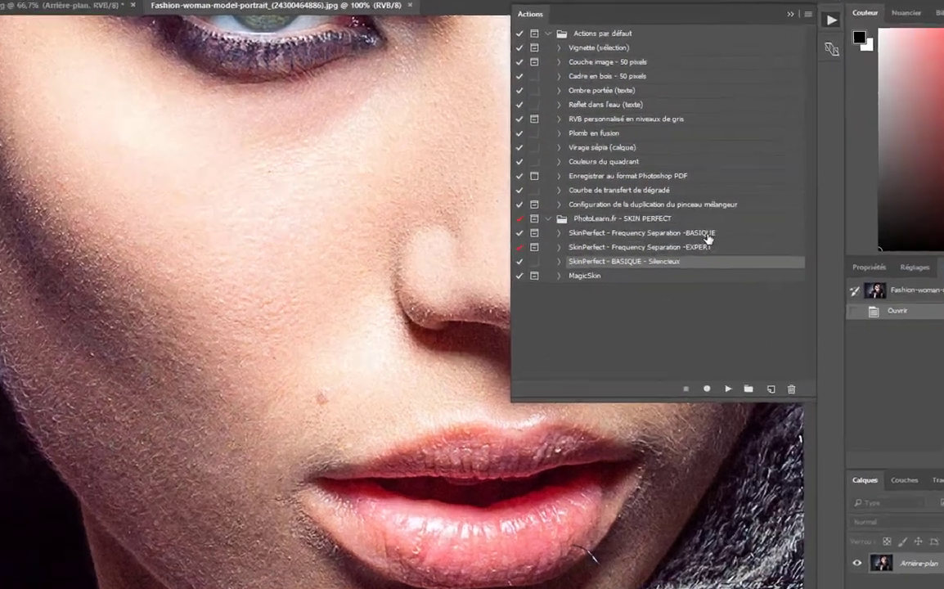
click(707, 235)
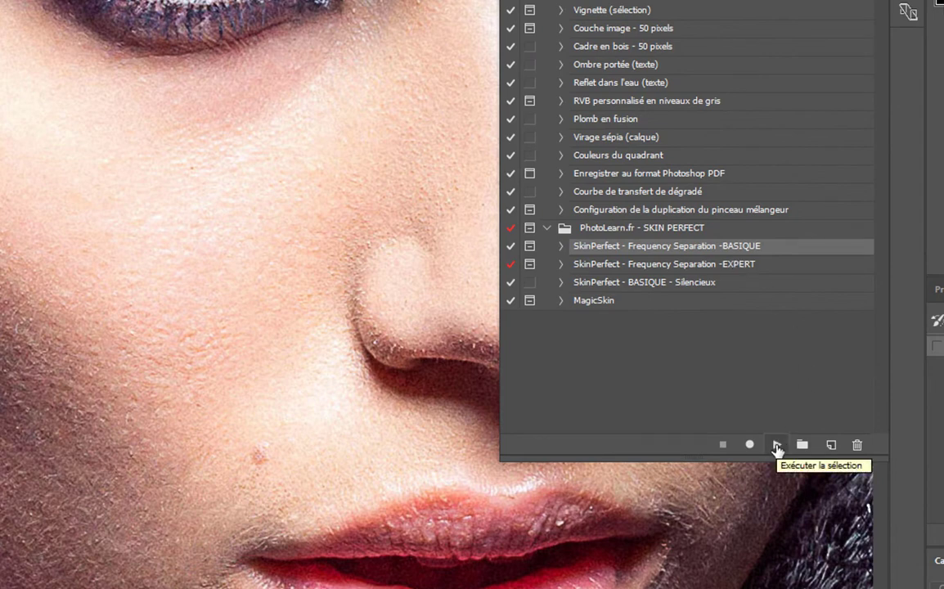
click(776, 446)
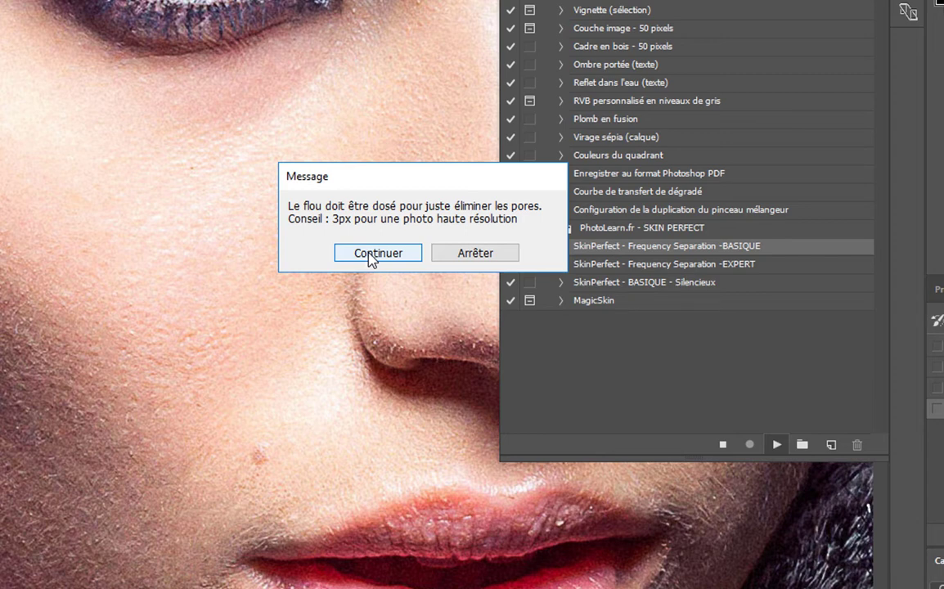
click(378, 253)
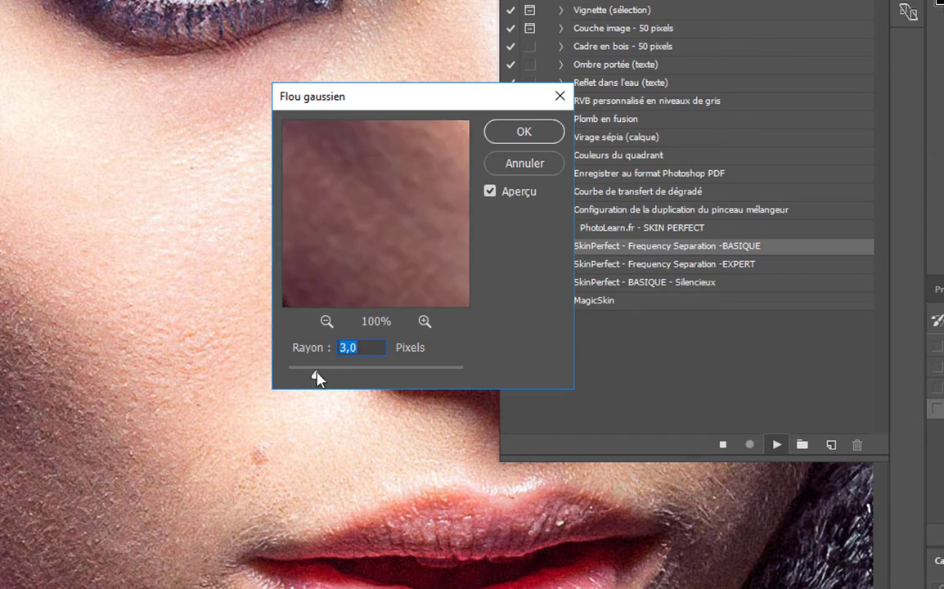
drag(317, 376, 344, 382)
click(396, 238)
click(396, 236)
drag(398, 223, 385, 268)
click(526, 133)
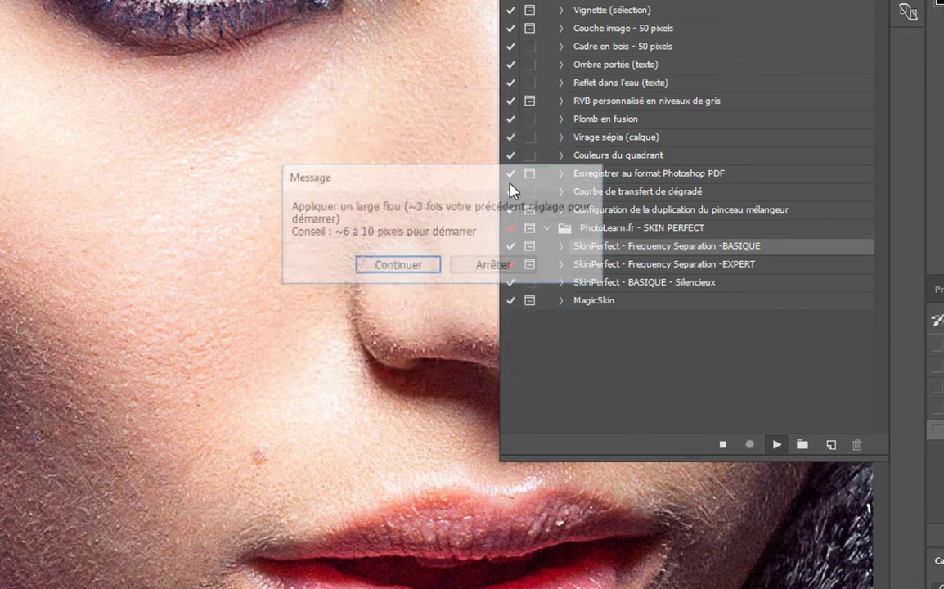
Continue the action and apply the second, larger Gaussian blur with a radius of 10 pixels
click(405, 264)
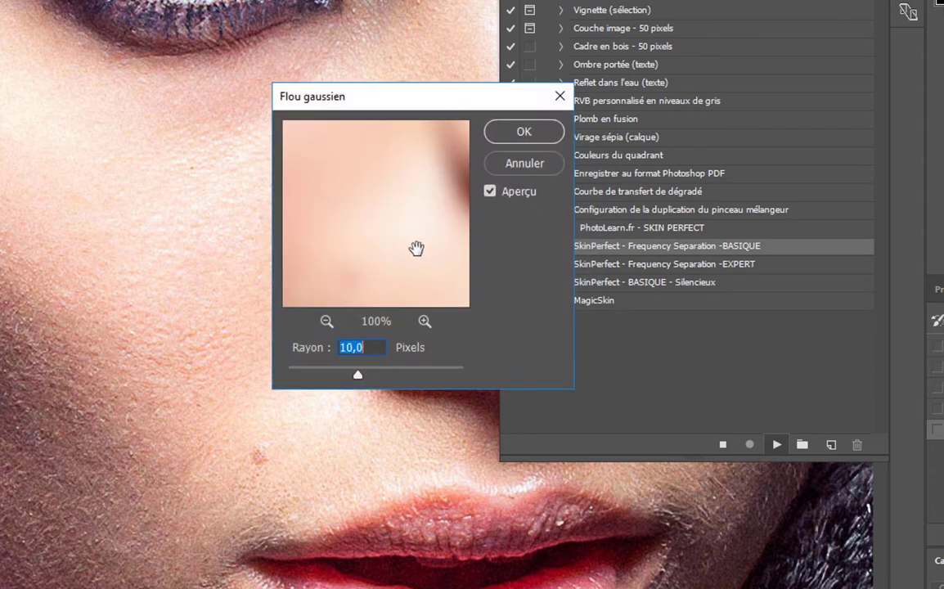
drag(415, 249, 394, 264)
drag(421, 213, 514, 255)
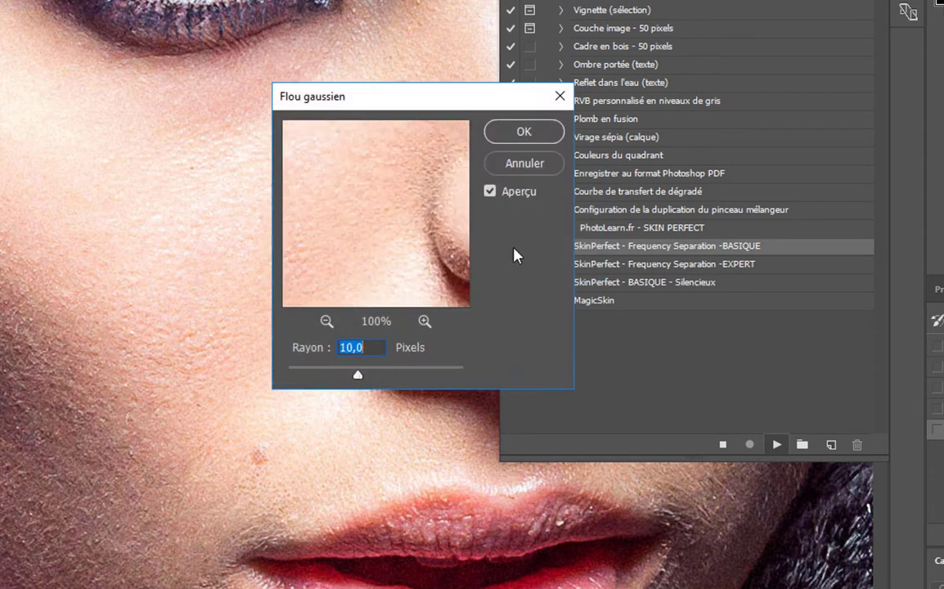
click(516, 133)
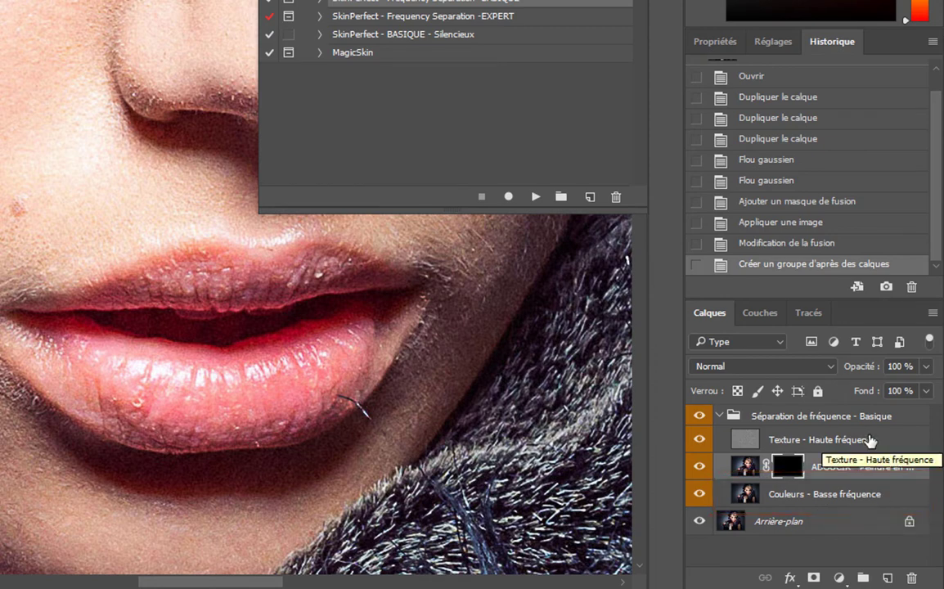
Check the Texture - Haute fréquence layer's effect, and paint white over the cheek on the ADOUCIR layer mask to soften the skin
click(701, 440)
click(702, 441)
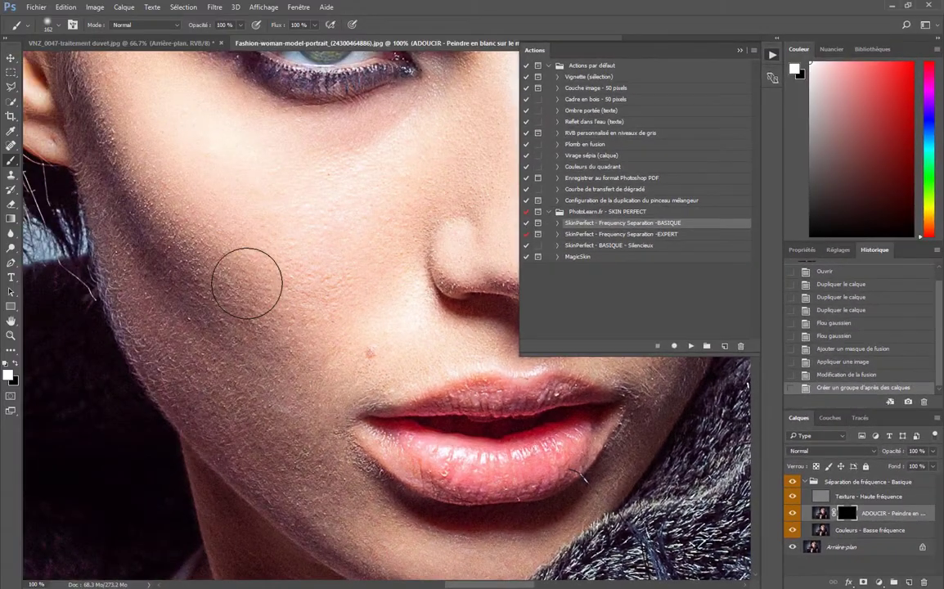
drag(246, 281, 243, 250)
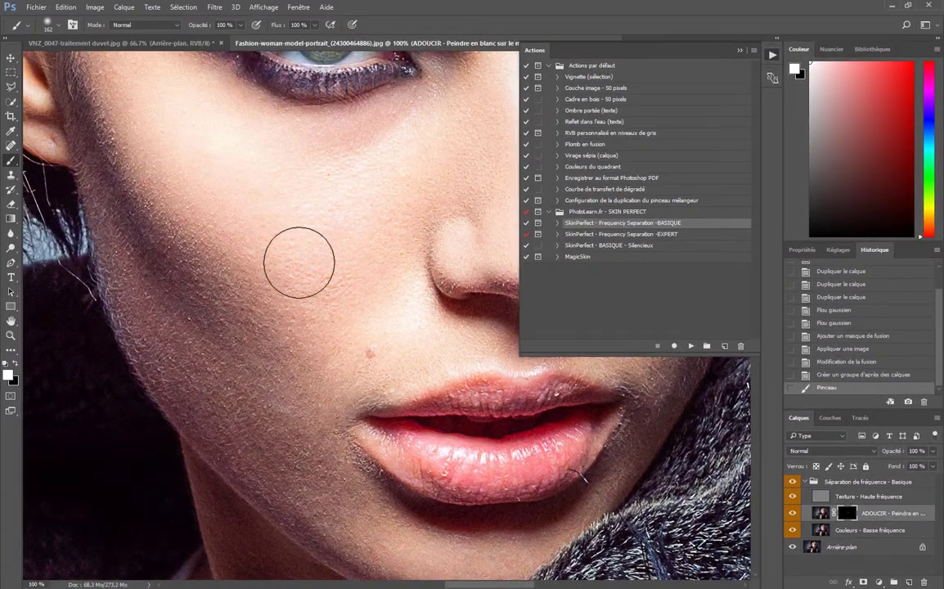
drag(252, 337, 270, 321)
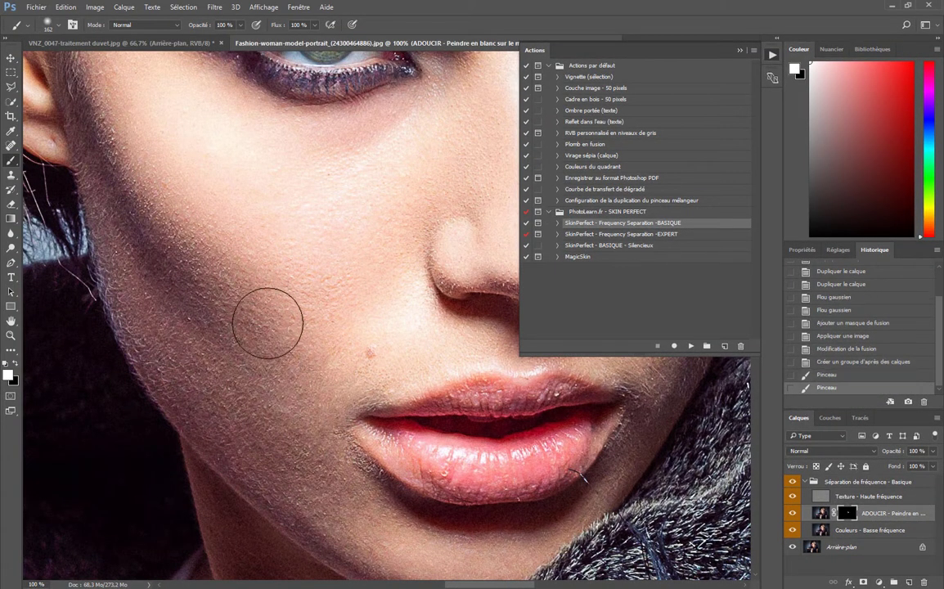
drag(305, 201, 197, 281)
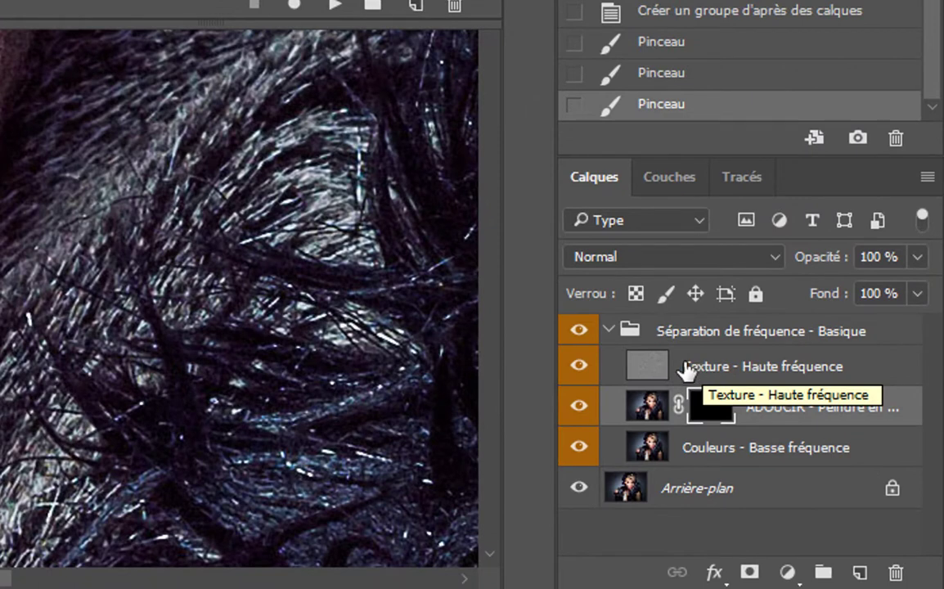
Add a layer mask to the Texture - Haute fréquence layer and make black the foreground colour
click(728, 368)
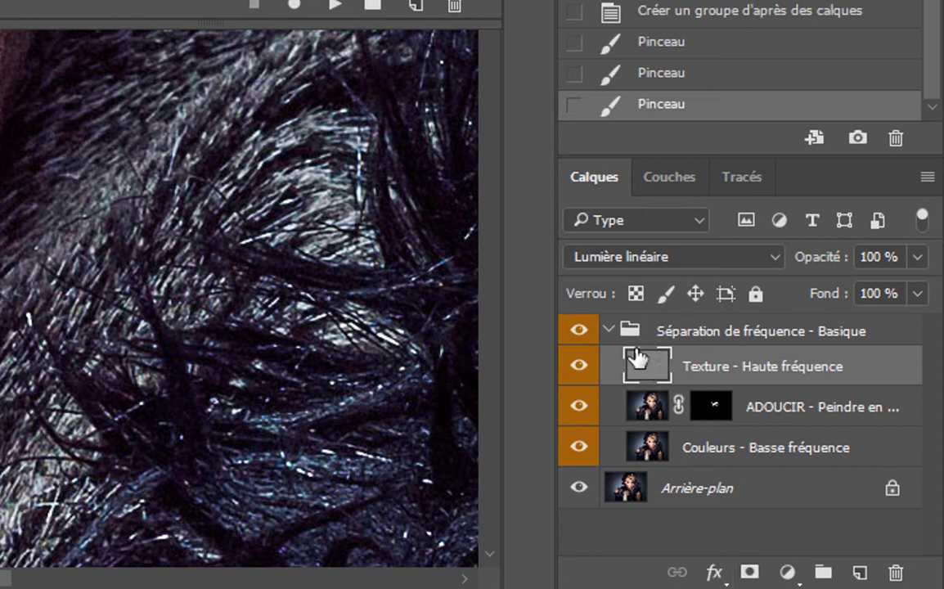
click(749, 575)
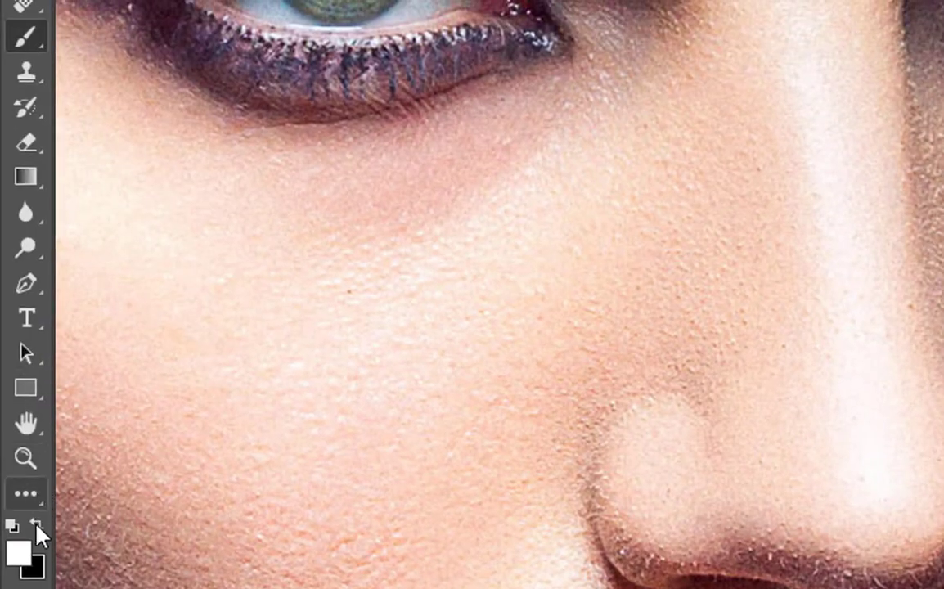
click(36, 525)
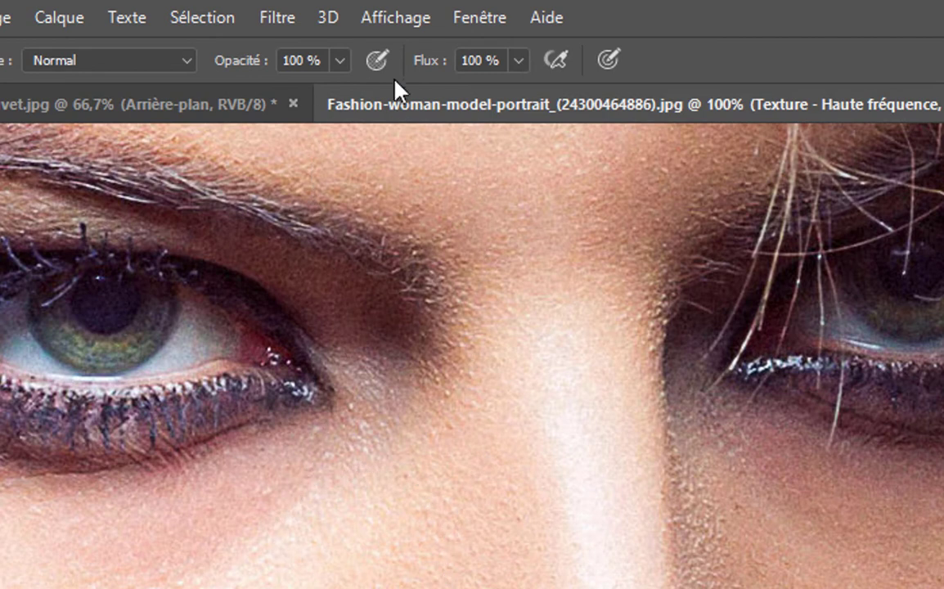
Set the brush opacity and flow to 30 %
click(340, 60)
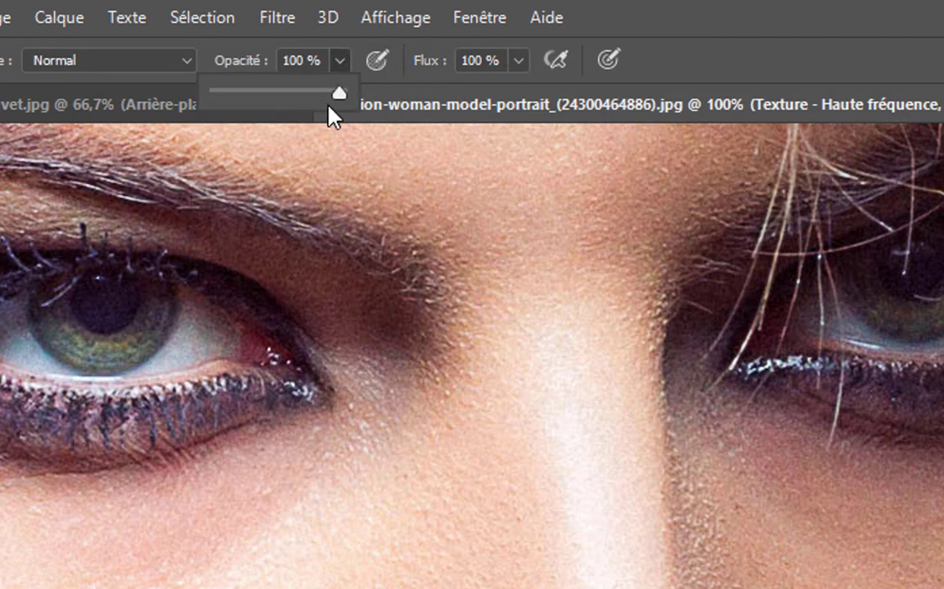
drag(338, 94, 258, 93)
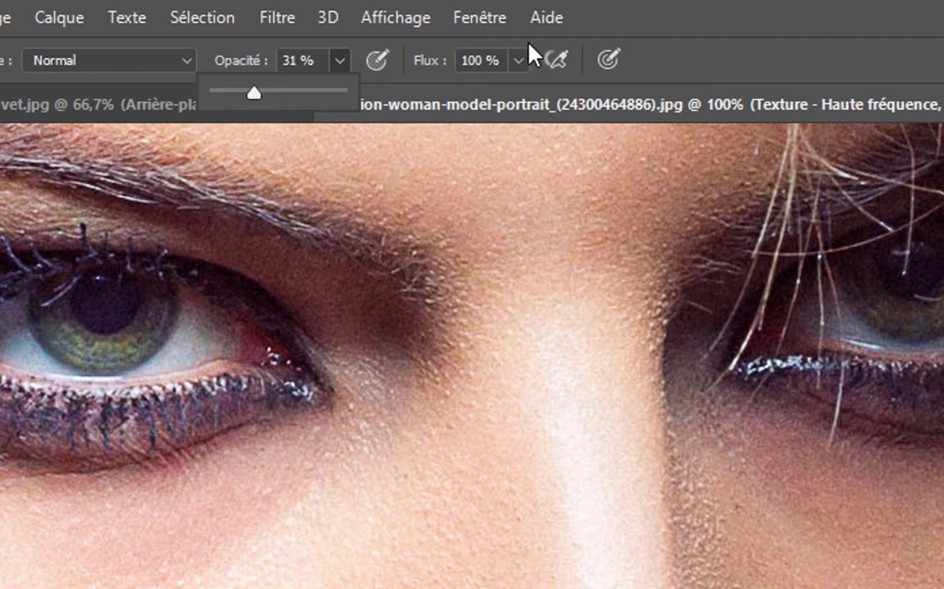
click(518, 61)
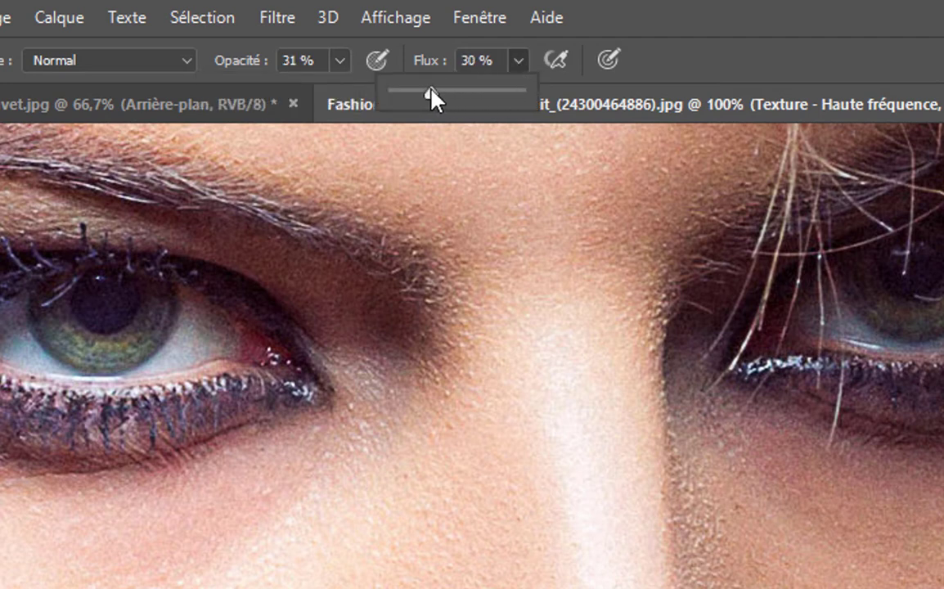
drag(430, 90, 432, 90)
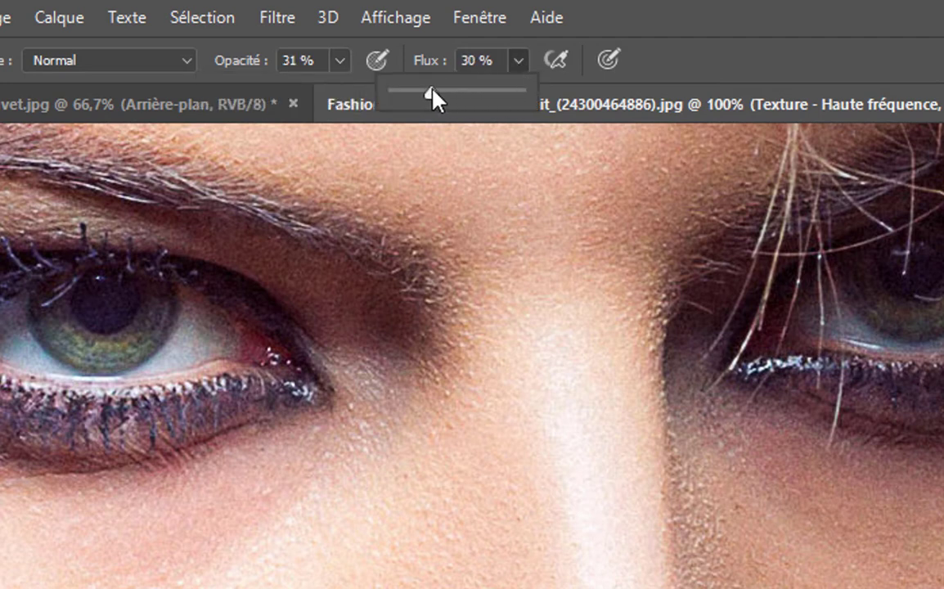
click(339, 59)
drag(335, 88, 341, 93)
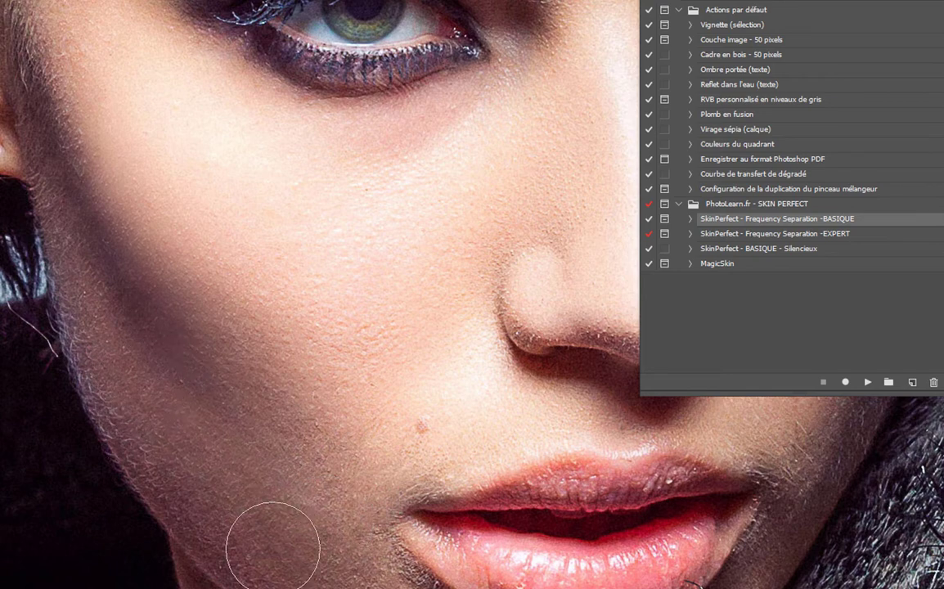
Paint black on the texture layer's mask over the shaded cheek, temple and nose to fade the fuzz and pores
mouse_move(156, 338)
mouse_down()
mouse_move(188, 355)
mouse_move(251, 436)
mouse_up()
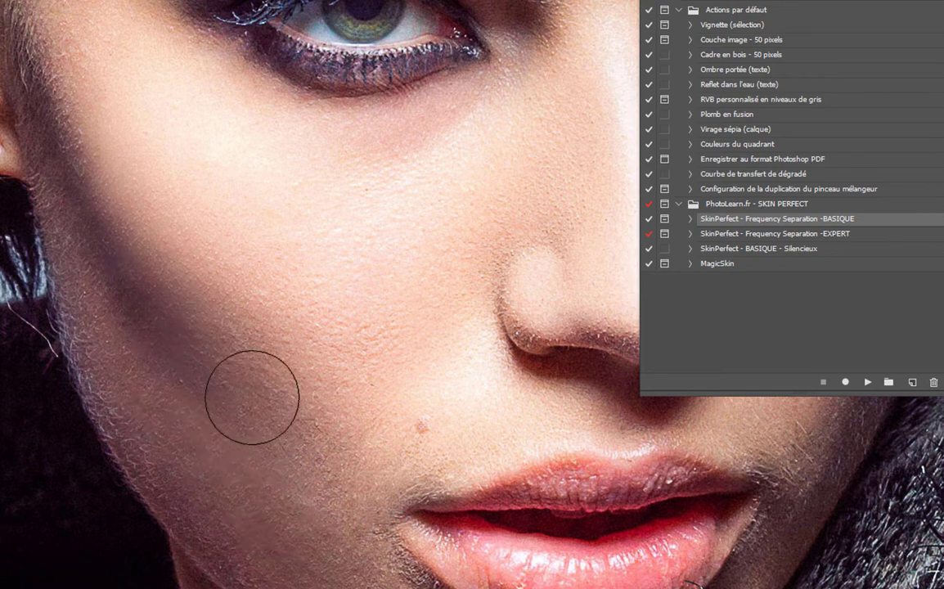
drag(119, 95, 80, 95)
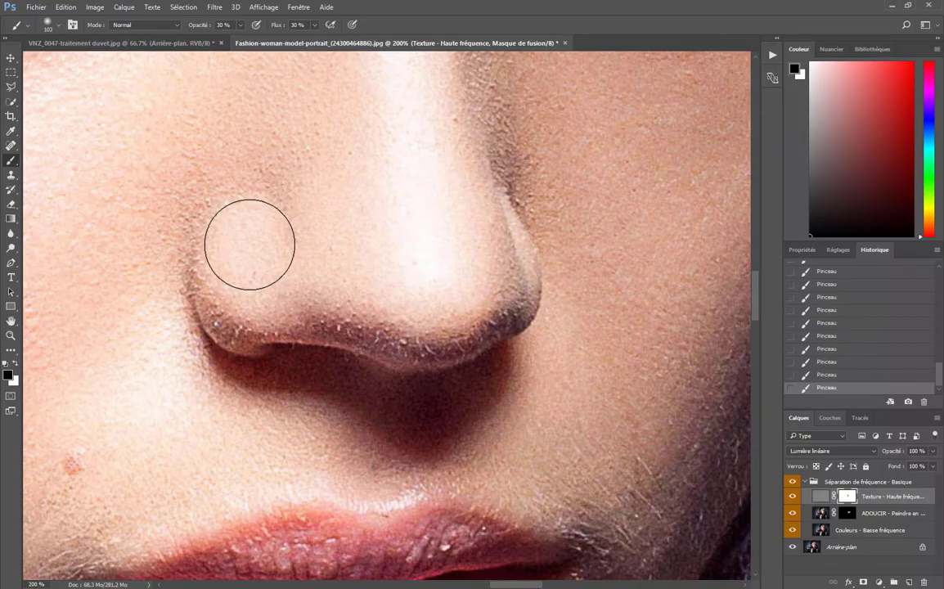
mouse_move(250, 244)
mouse_down()
mouse_move(264, 281)
mouse_move(340, 271)
mouse_move(405, 307)
mouse_move(356, 286)
mouse_move(313, 286)
mouse_move(342, 307)
mouse_move(457, 321)
mouse_move(373, 289)
mouse_move(453, 289)
mouse_up()
mouse_move(377, 125)
mouse_down()
mouse_move(220, 193)
mouse_move(150, 273)
mouse_move(170, 296)
mouse_move(166, 374)
mouse_move(249, 345)
mouse_move(267, 291)
mouse_move(236, 244)
mouse_move(179, 224)
mouse_move(206, 308)
mouse_move(352, 311)
mouse_move(363, 294)
mouse_move(274, 288)
mouse_move(236, 272)
mouse_move(407, 285)
mouse_move(486, 269)
mouse_move(479, 159)
mouse_move(473, 211)
mouse_move(460, 216)
mouse_move(468, 162)
mouse_move(483, 148)
mouse_move(356, 197)
mouse_move(326, 165)
mouse_up()
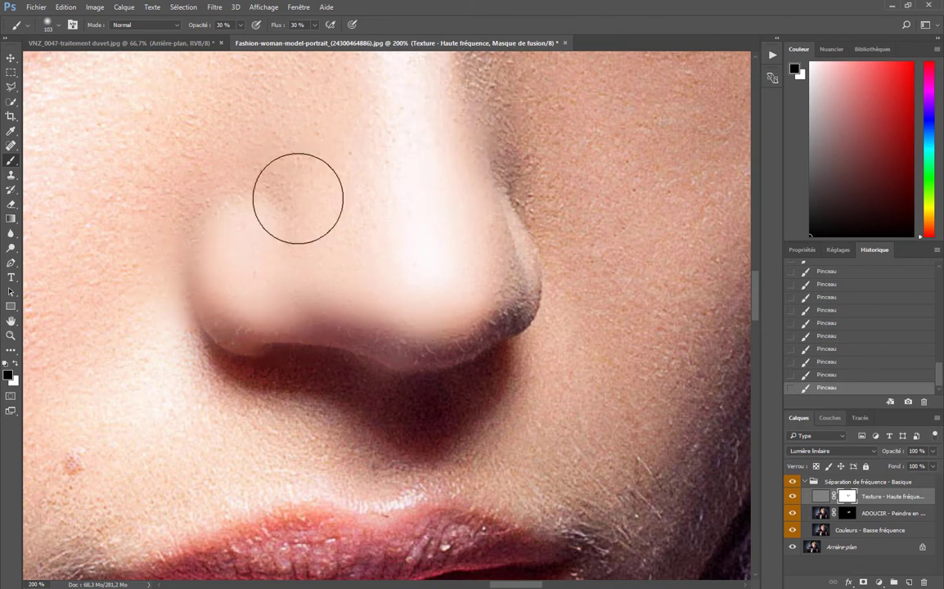
drag(382, 160, 397, 271)
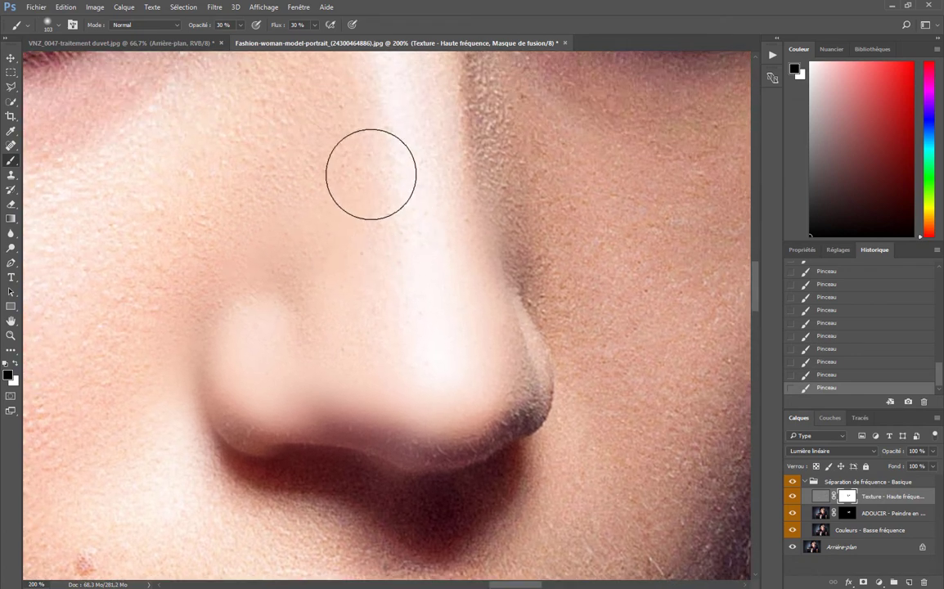
mouse_move(458, 417)
mouse_down()
mouse_move(516, 390)
mouse_move(432, 405)
mouse_move(371, 436)
mouse_up()
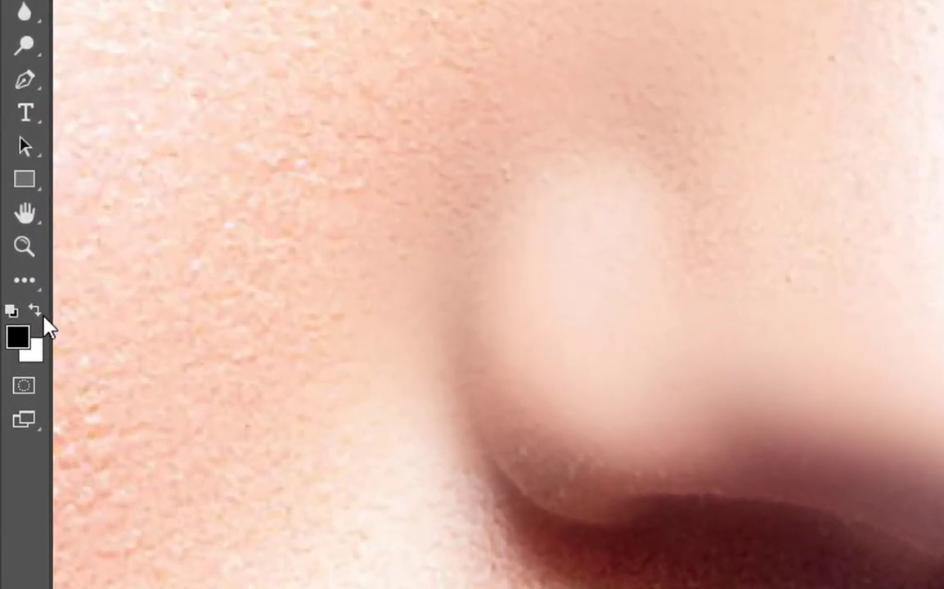
click(36, 311)
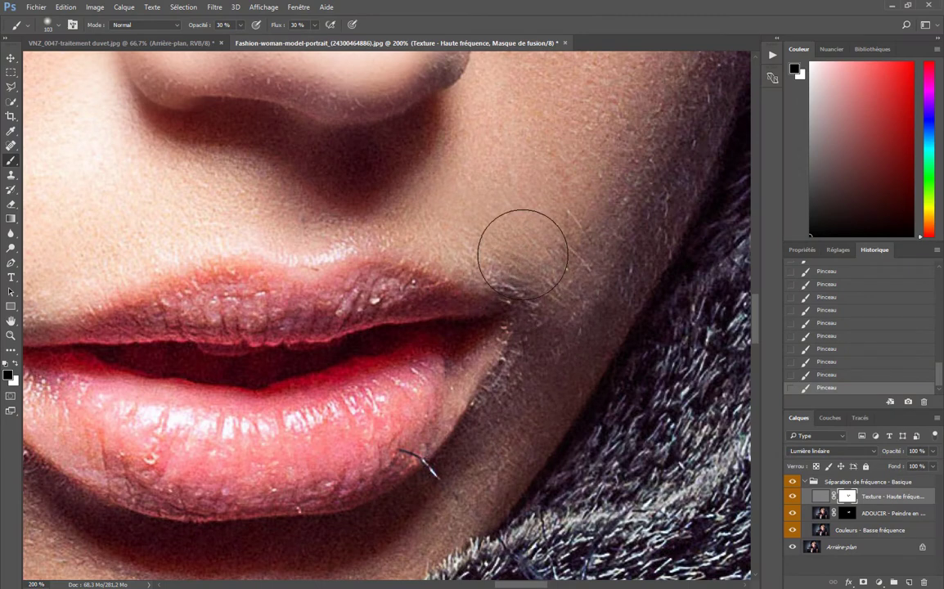
Paint black on the texture mask around the corners of the mouth to hide the fuzz, and brush white where texture should return
mouse_move(512, 248)
mouse_down()
mouse_move(537, 279)
mouse_move(465, 235)
mouse_move(529, 258)
mouse_move(556, 383)
mouse_up()
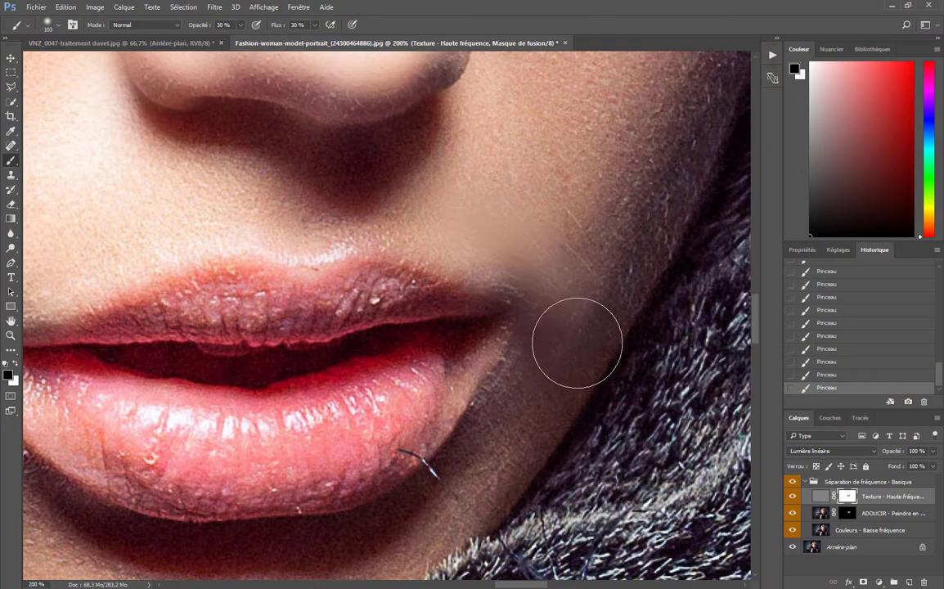
key(x)
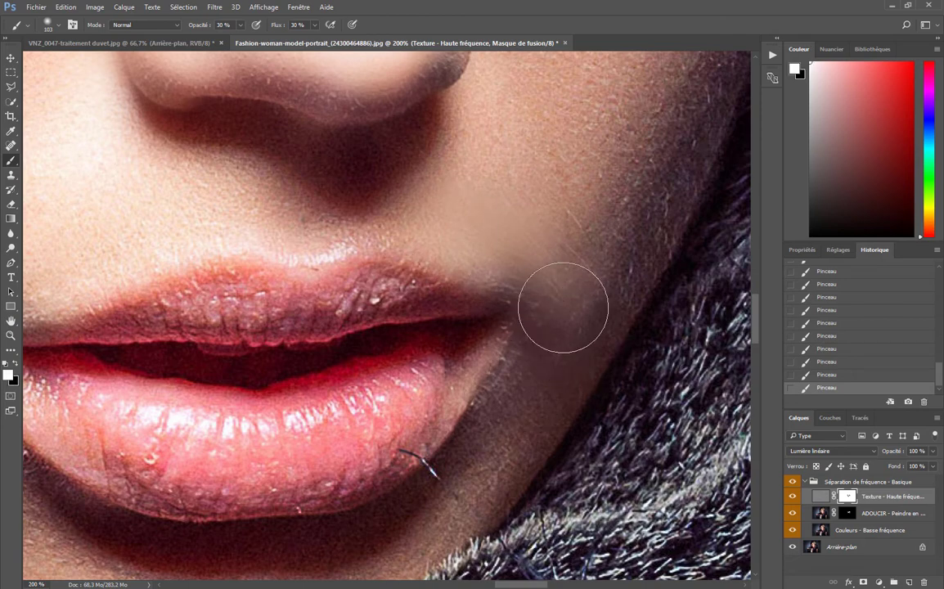
drag(444, 264, 622, 235)
key(x)
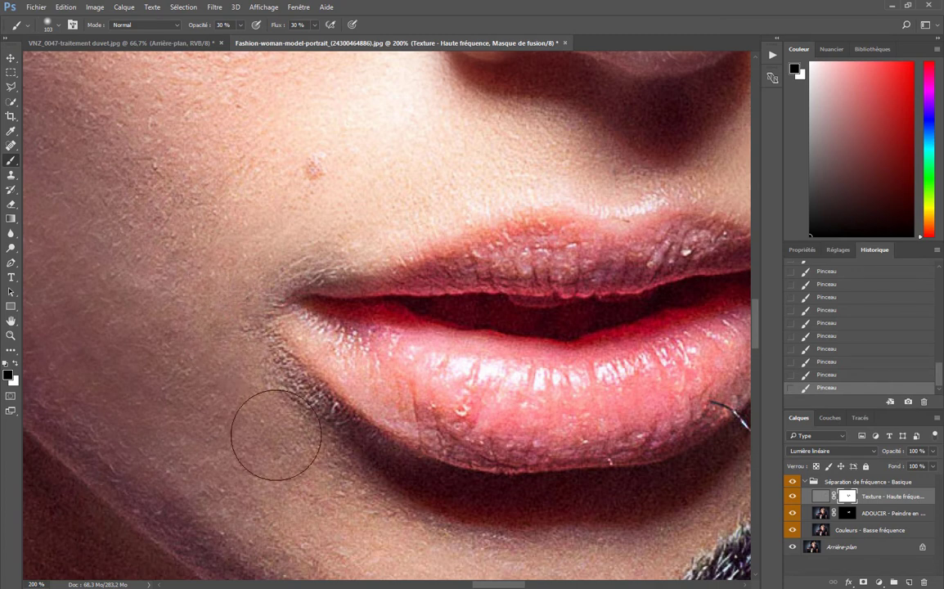
key(x)
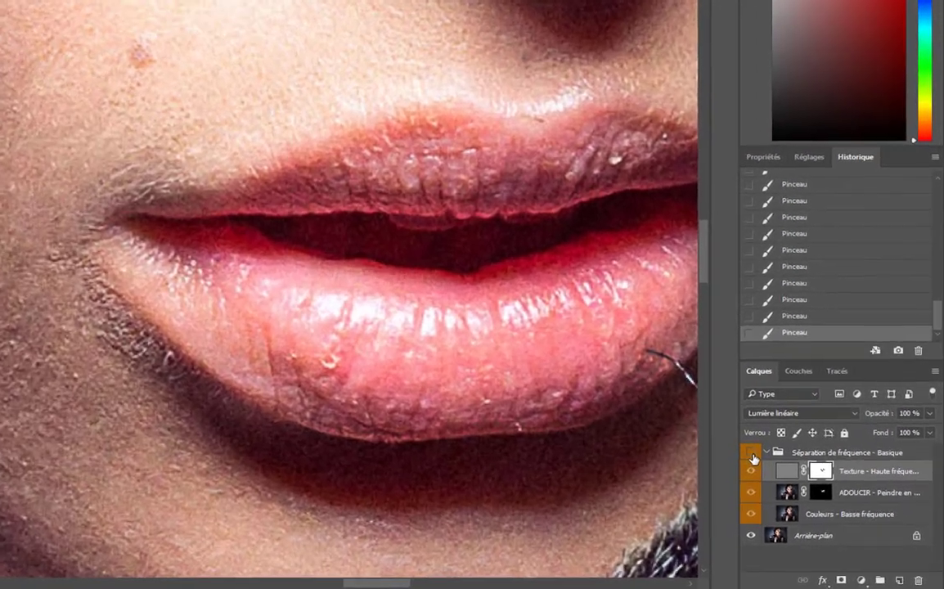
Compare the face before and after by toggling the Séparation de fréquence - Basique group, both close up and at 50 % zoom
click(752, 455)
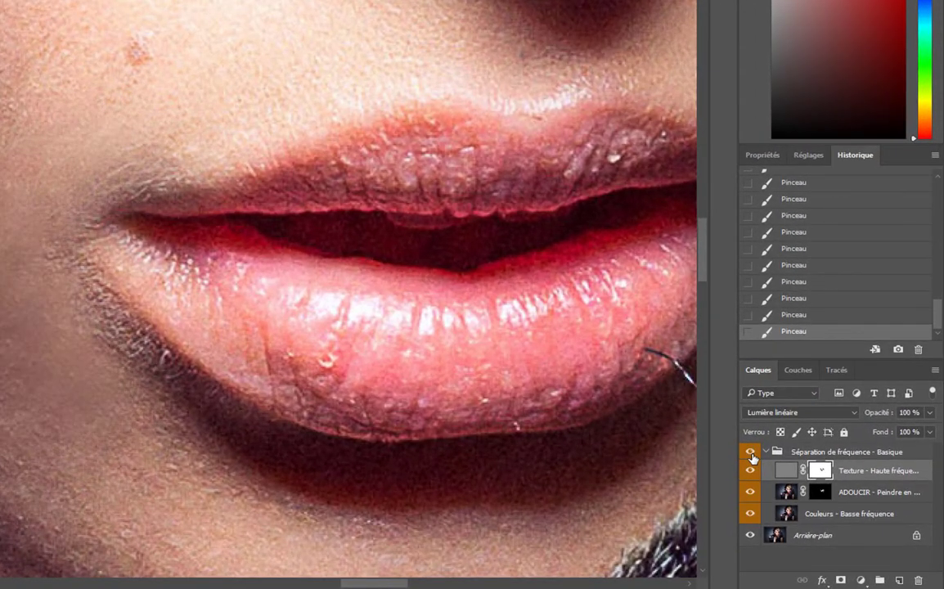
click(751, 454)
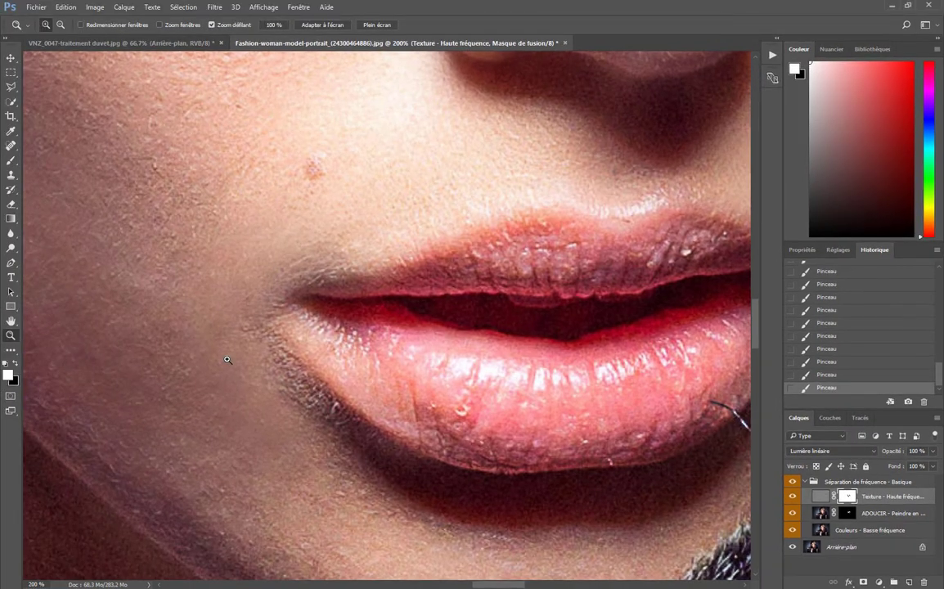
alt+click(227, 361)
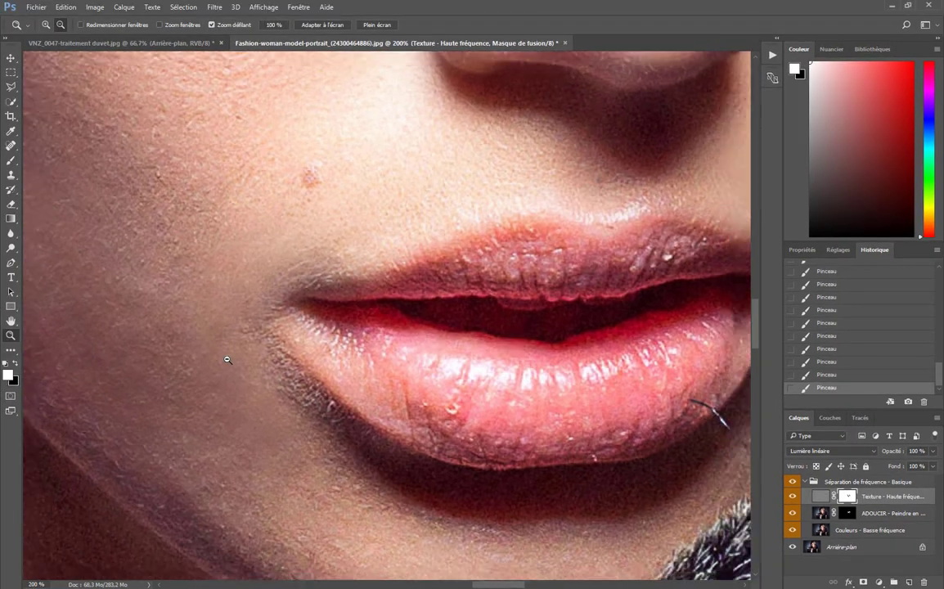
alt+click(303, 370)
alt+click(335, 297)
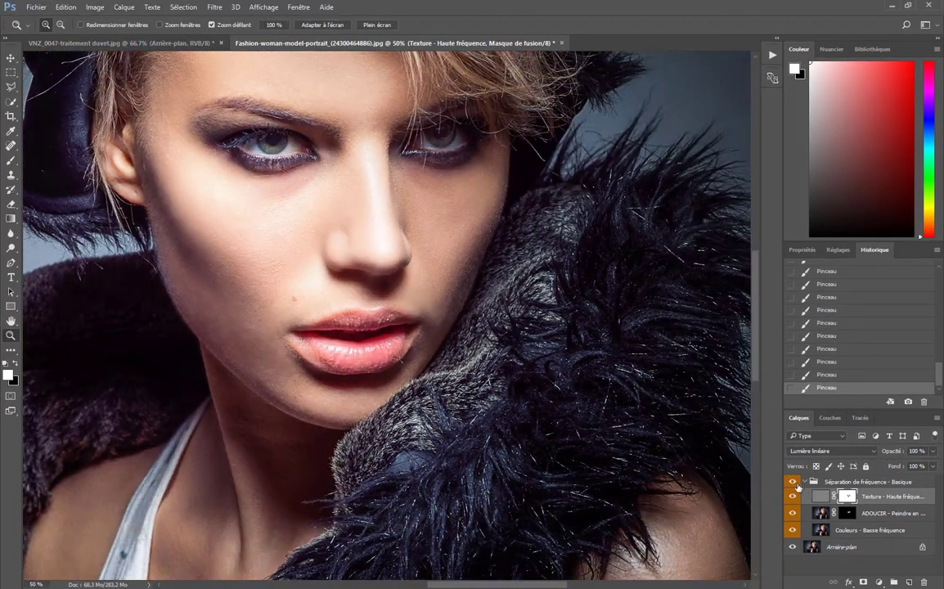
click(791, 484)
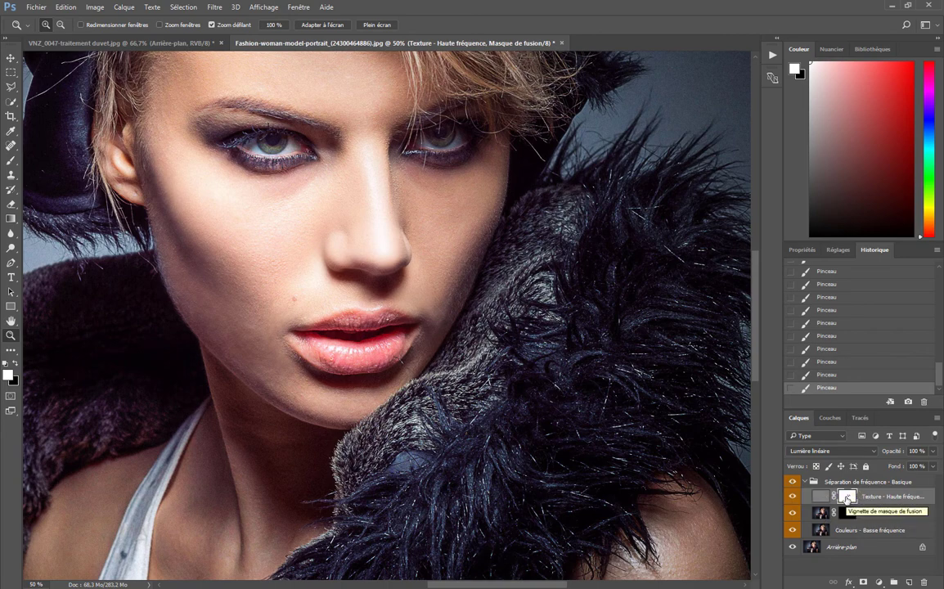
Inspect the painted mask of the Texture - Haute fréquence layer on its own, and return to the normal image view
alt+click(847, 498)
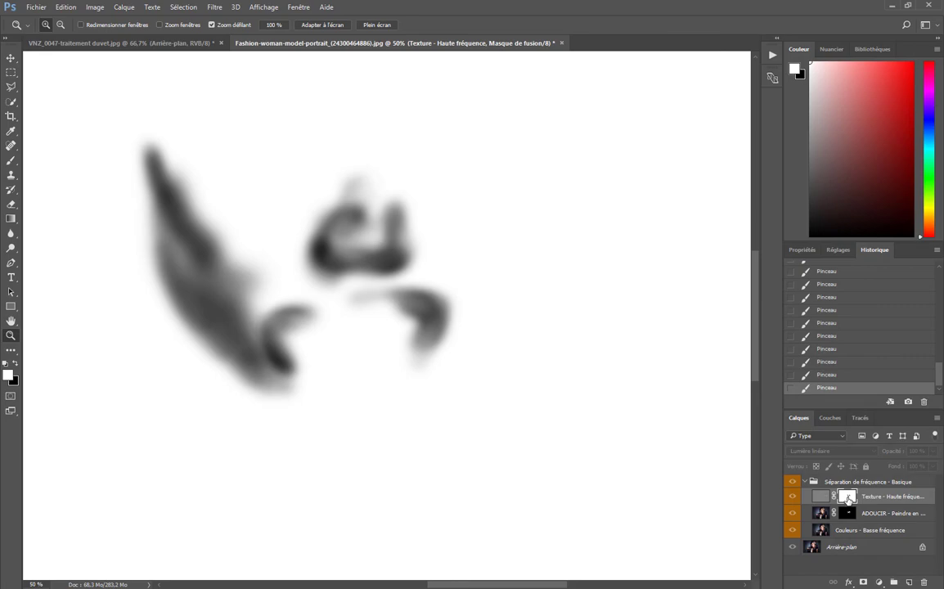
alt+click(847, 497)
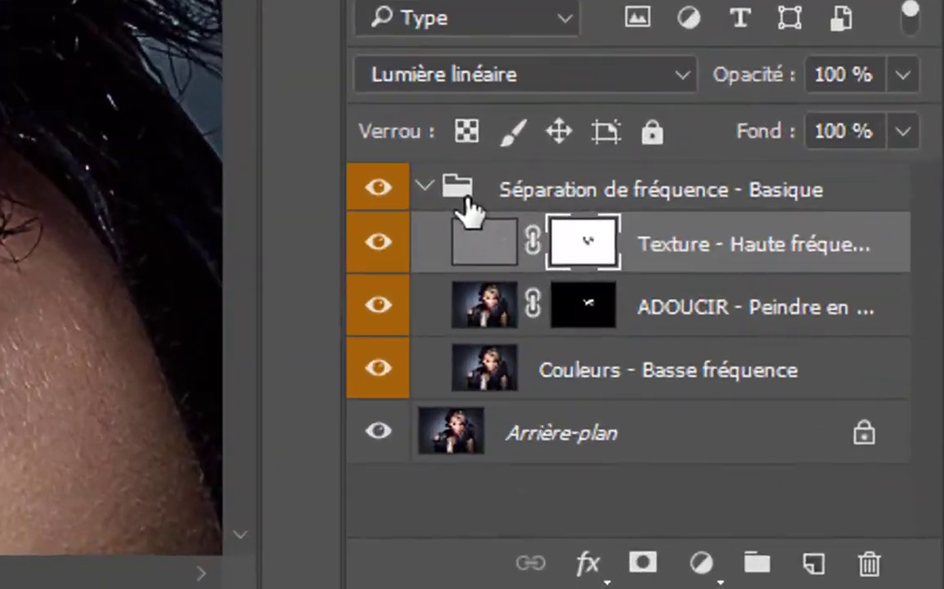
Lower the opacity of the Séparation de fréquence - Basique group to 86 %
click(824, 483)
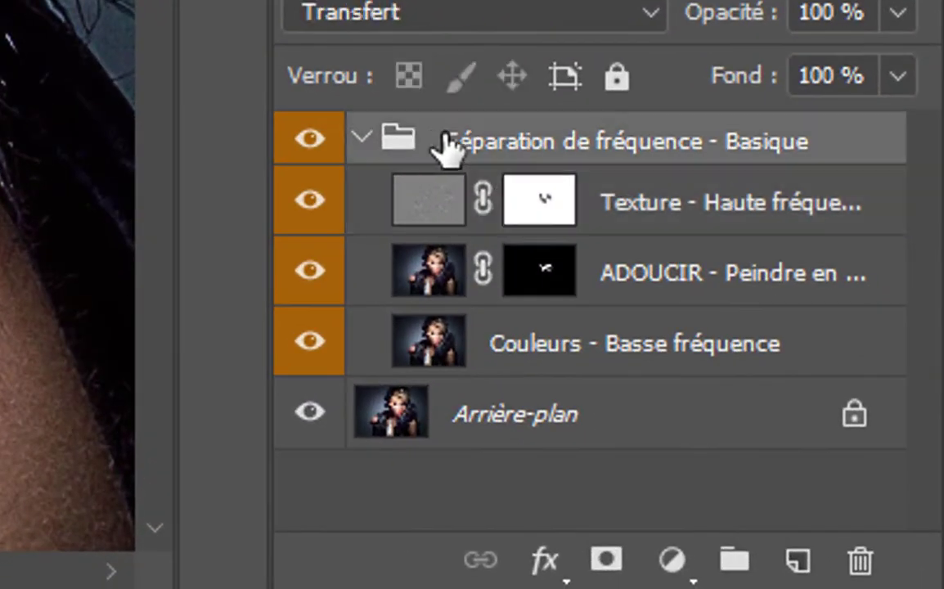
click(898, 12)
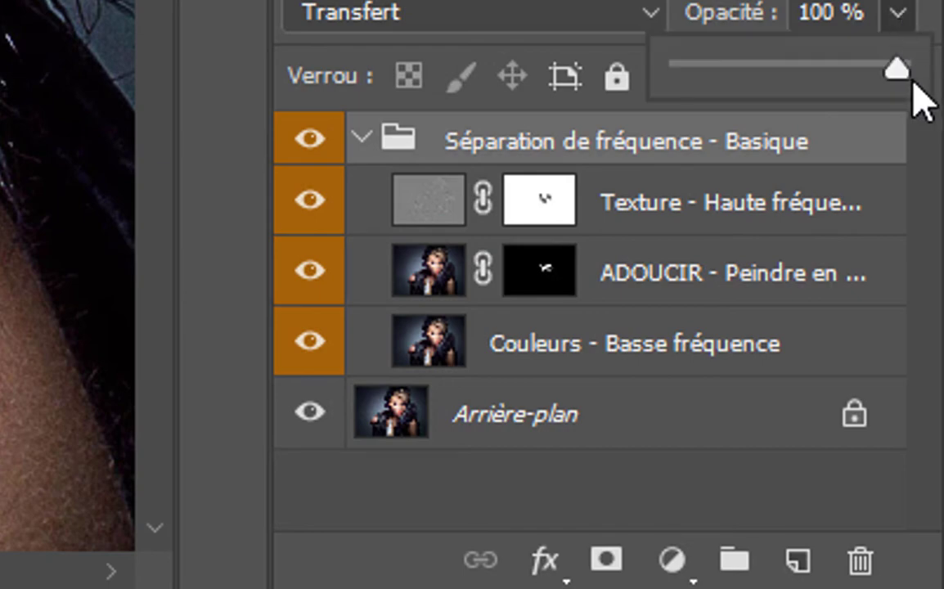
drag(900, 72, 865, 74)
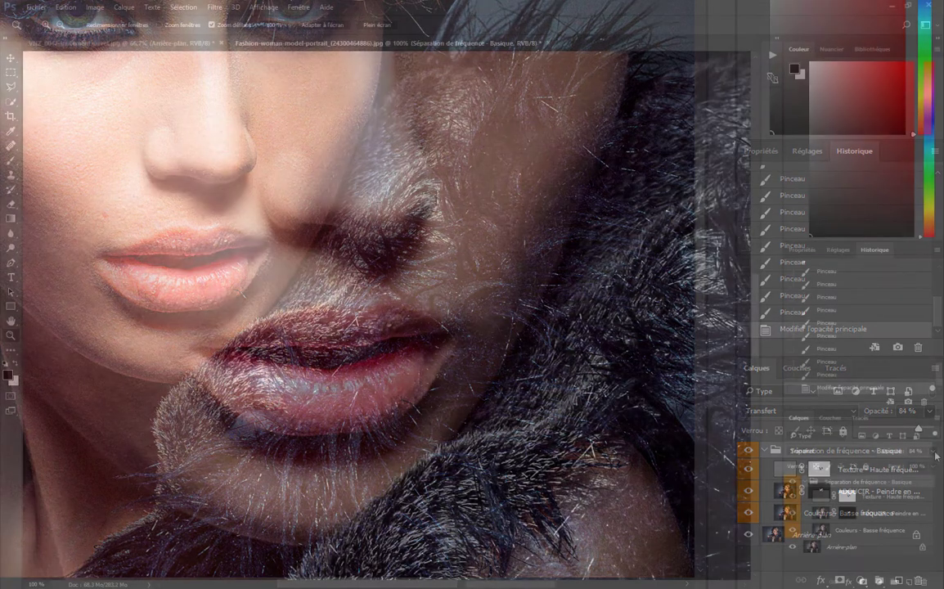
drag(918, 429, 914, 429)
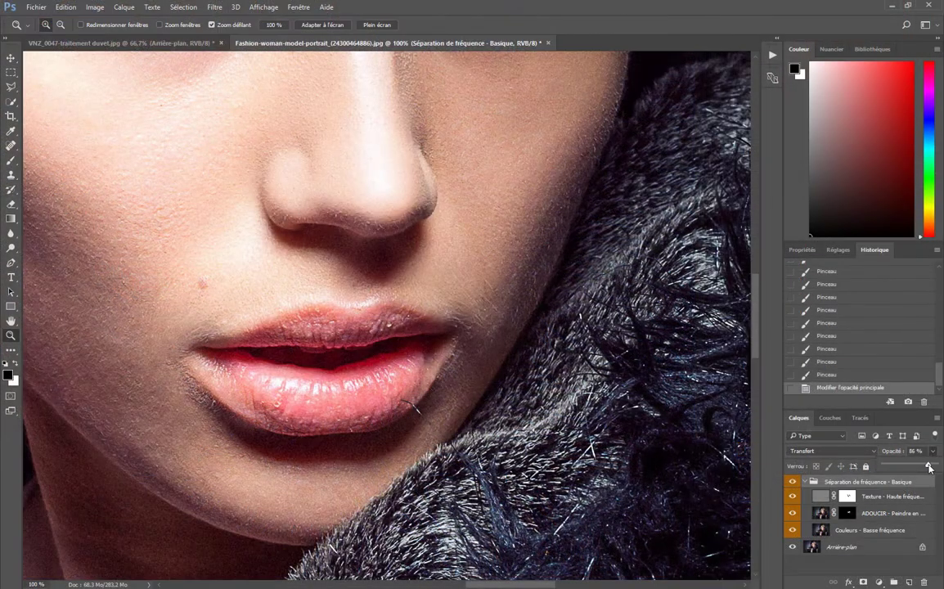
Delete the layer mask from the Texture - Haute fréquence layer
right_click(848, 497)
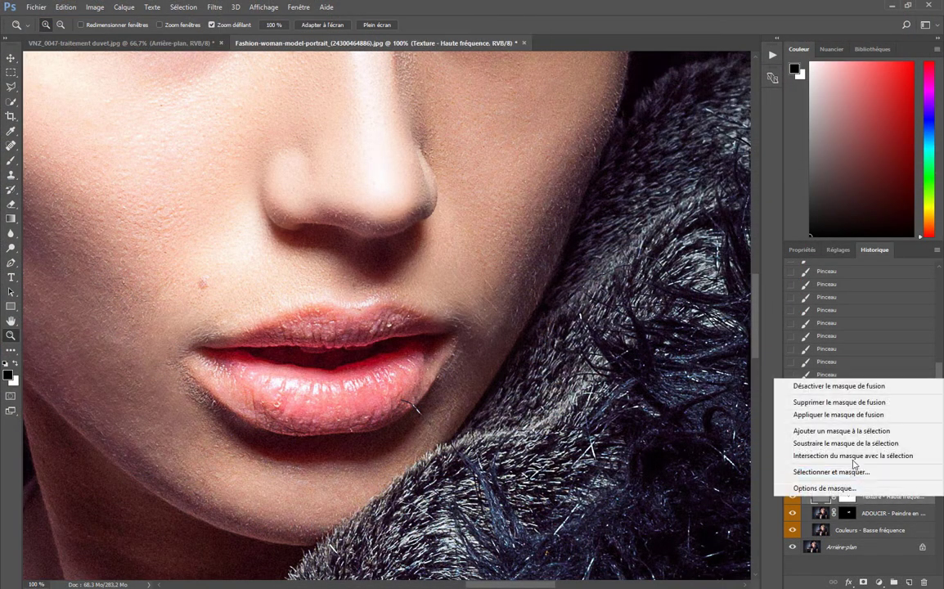
click(867, 414)
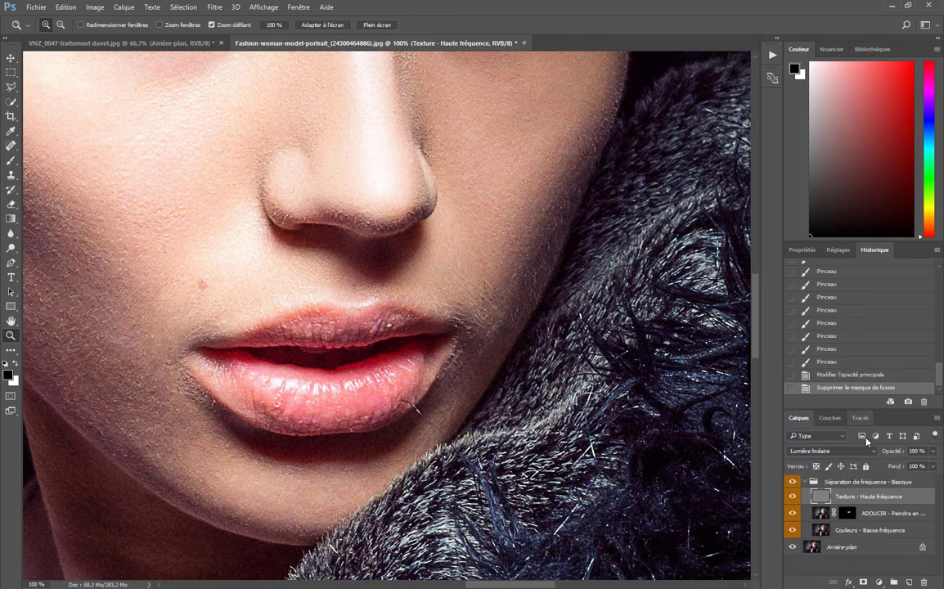
Compare the nose, cheek and mouth area before and after by toggling the visibility of the frequency separation group
click(793, 482)
click(859, 483)
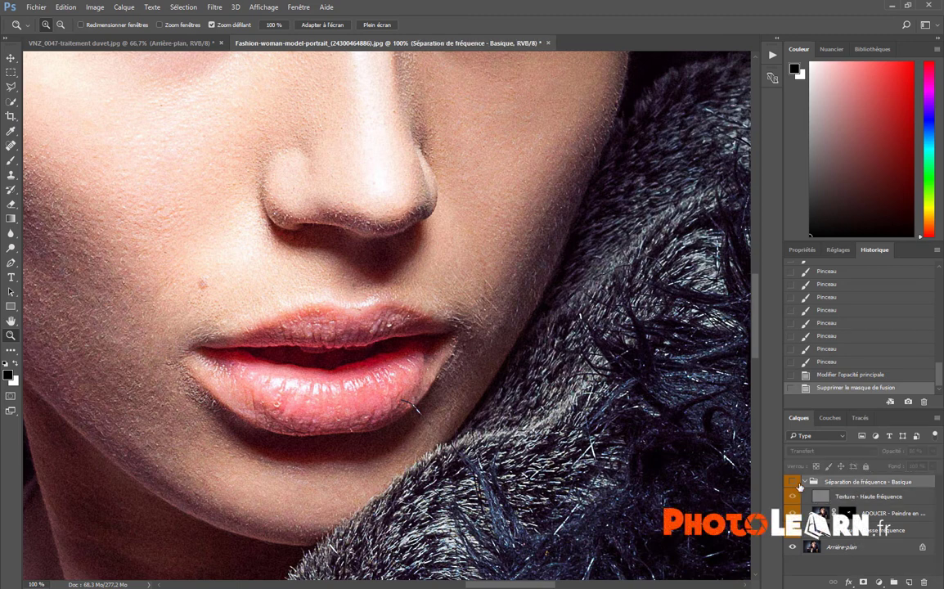
click(792, 483)
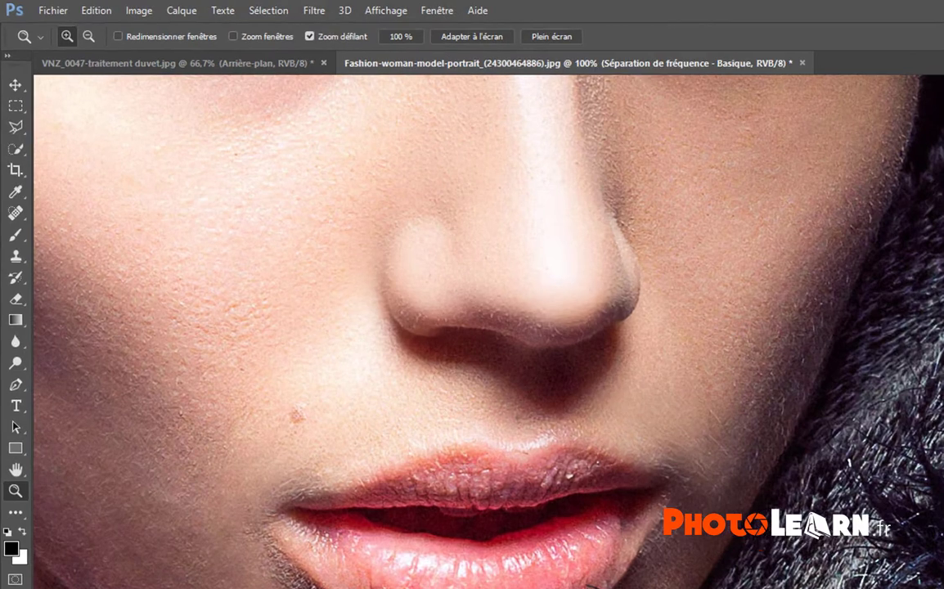
key(ctrl+comma)
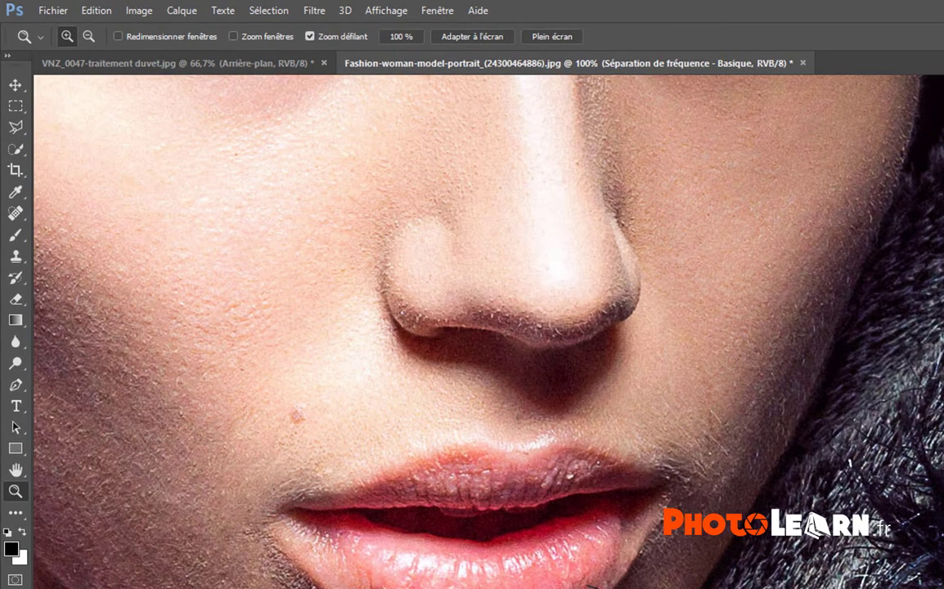
key(ctrl+comma)
key(ctrl+comma)
key(ctrl+comma)
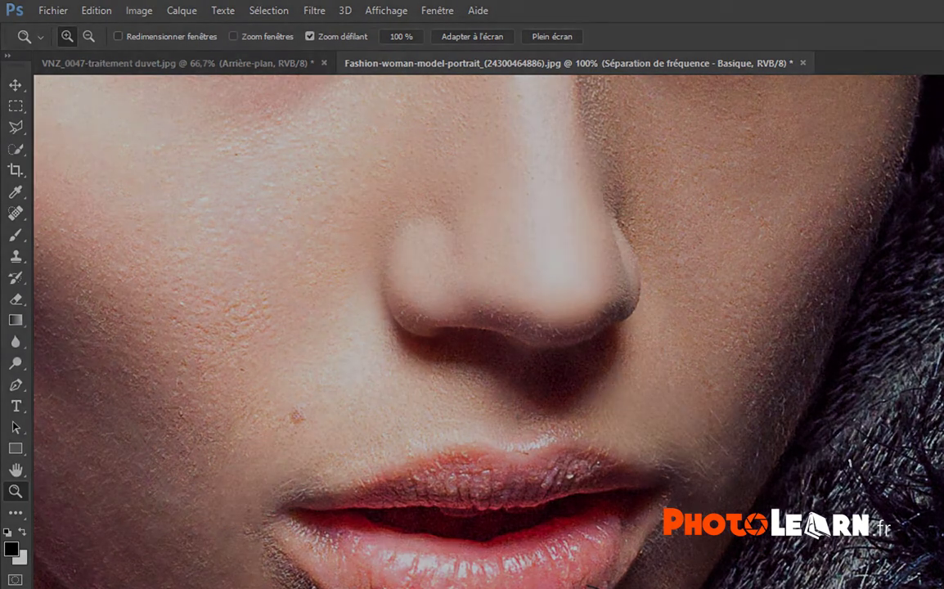